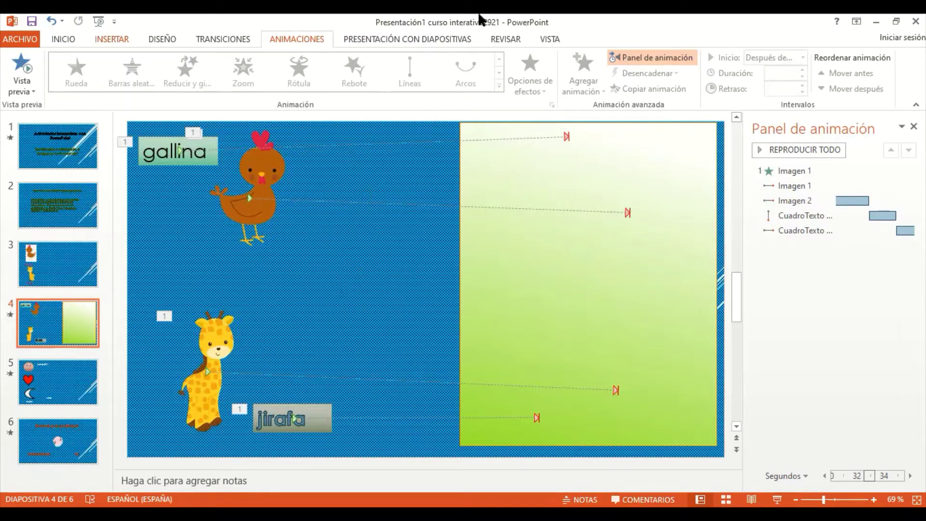
# Browse the Insertar shapes list and close it without adding a shape.
pyautogui.click(111, 39)
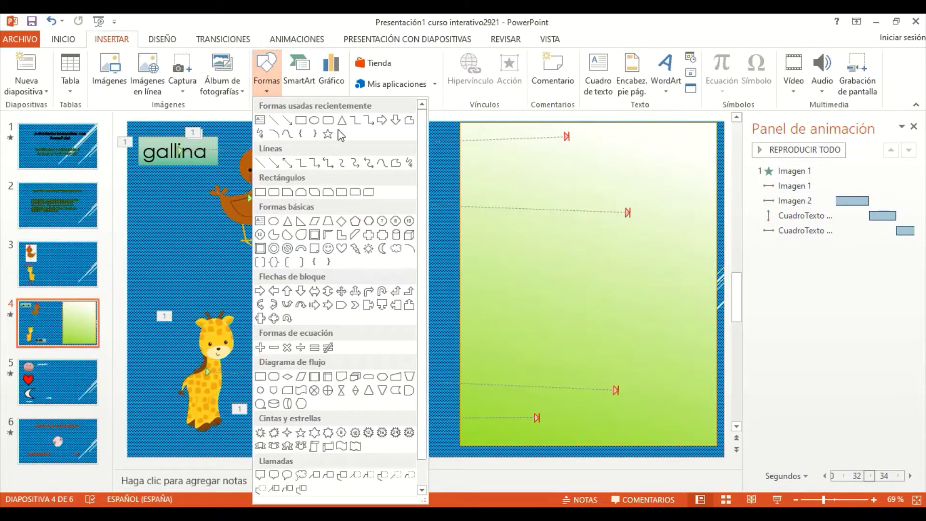
pyautogui.press('Escape')
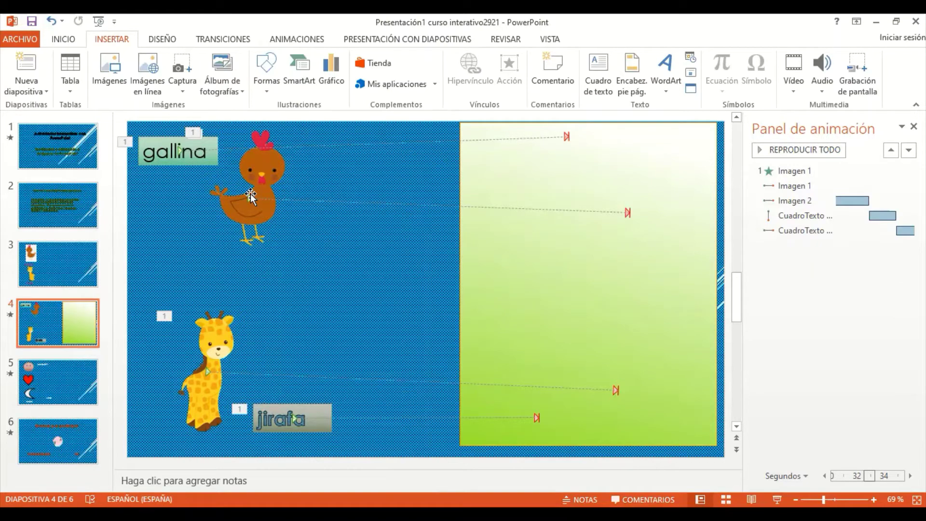
# Select the hen picture and show its Múltiple animation effect on the Animaciones tab.
pyautogui.click(250, 193)
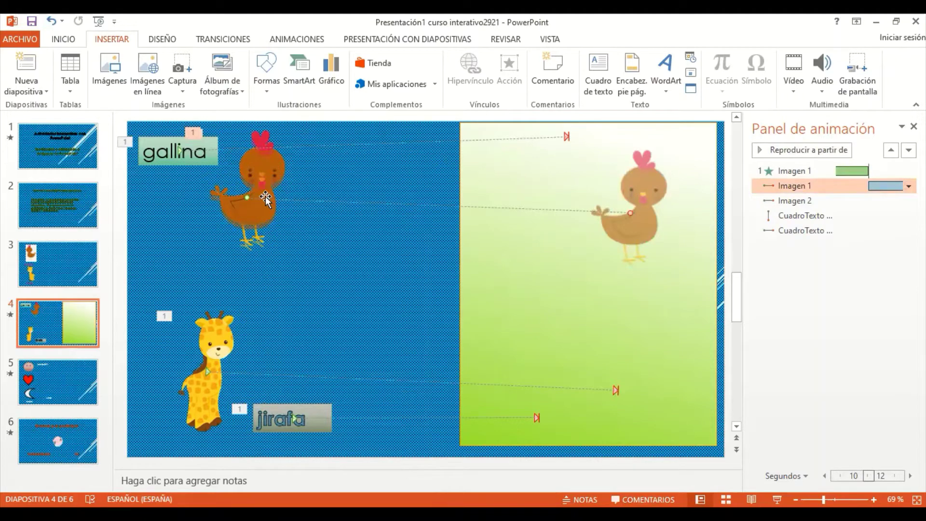
pyautogui.click(265, 197)
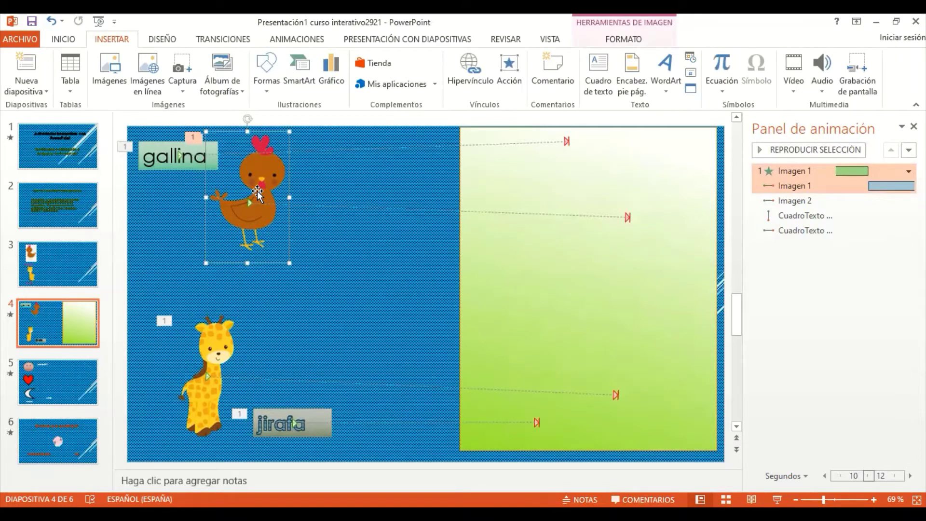
pyautogui.click(303, 42)
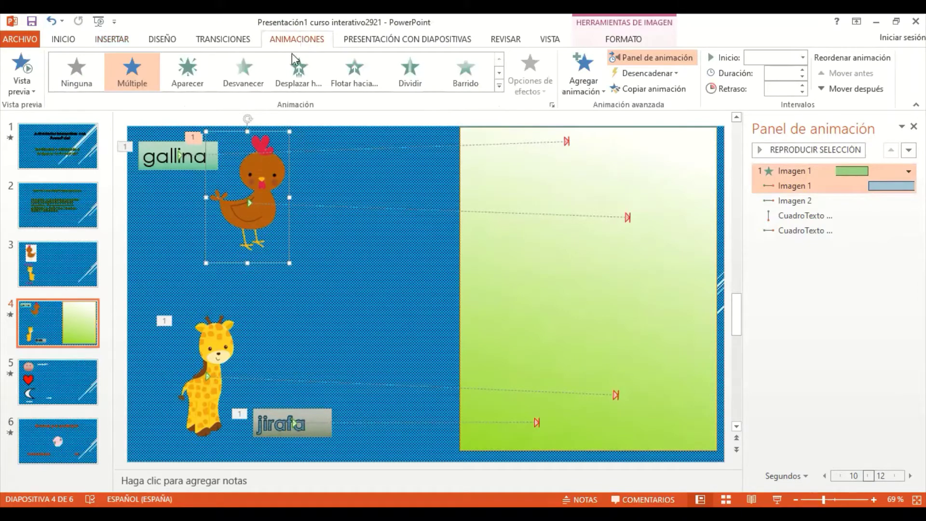
pyautogui.click(499, 86)
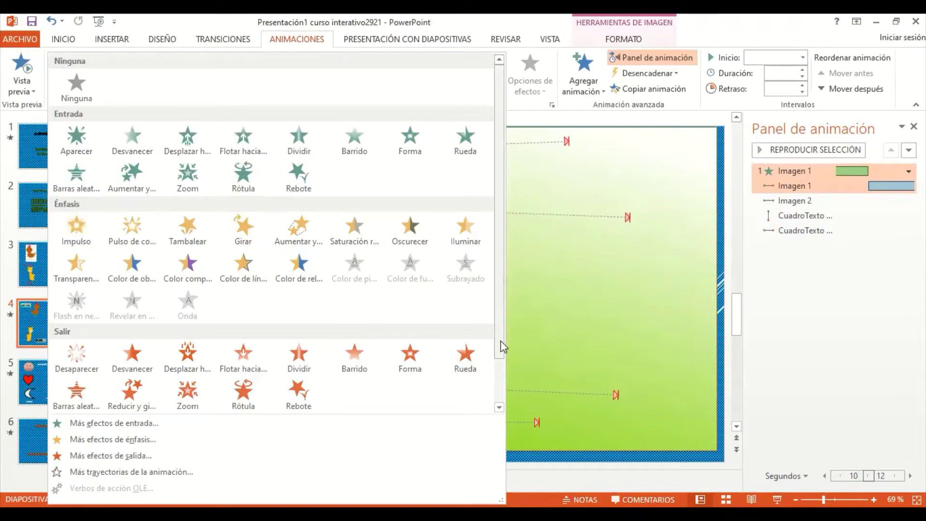
pyautogui.click(498, 389)
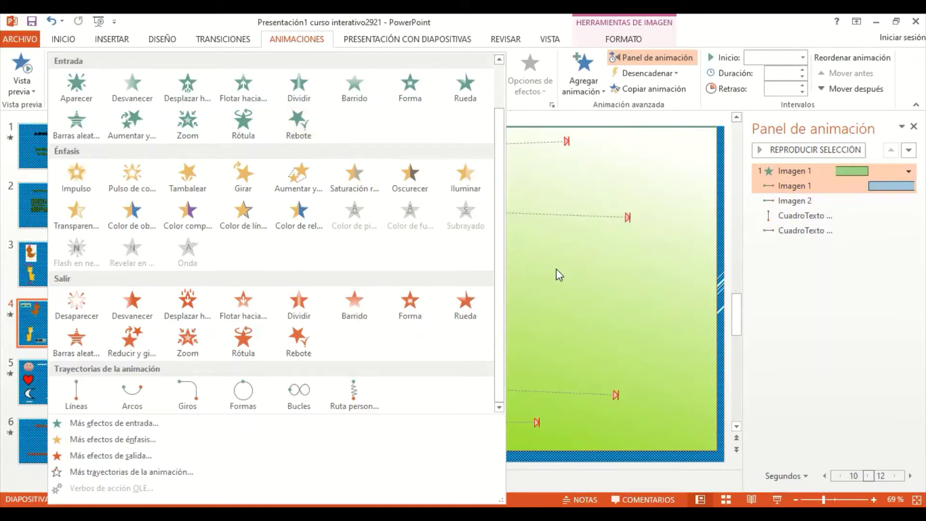
pyautogui.click(219, 256)
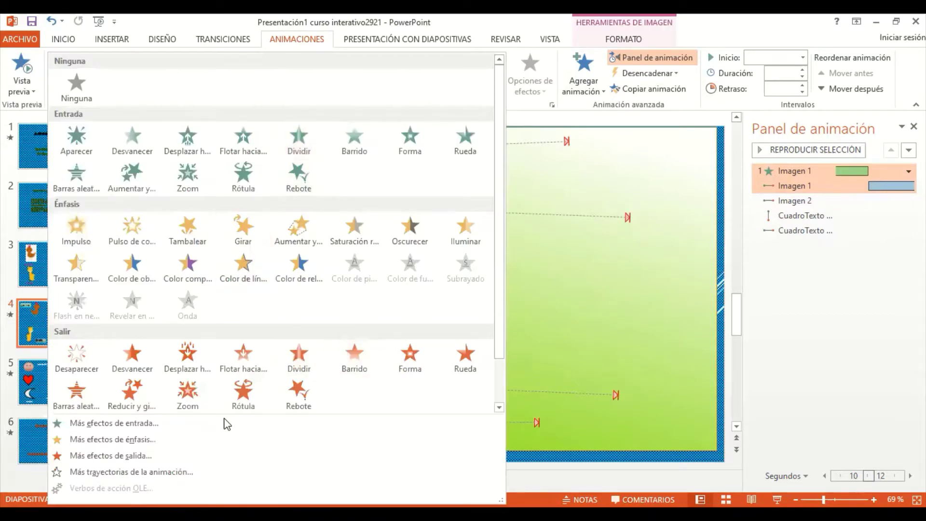
pyautogui.scroll(-2, 498, 348)
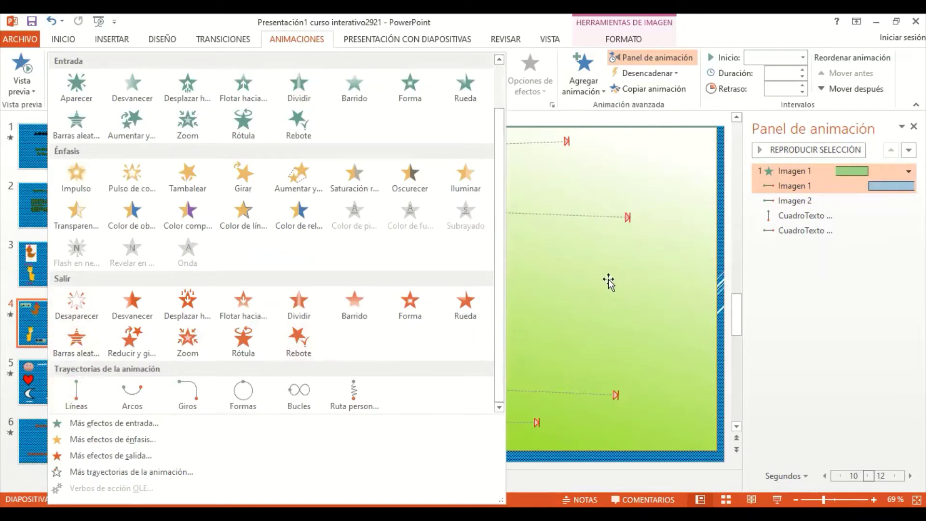
pyautogui.click(601, 92)
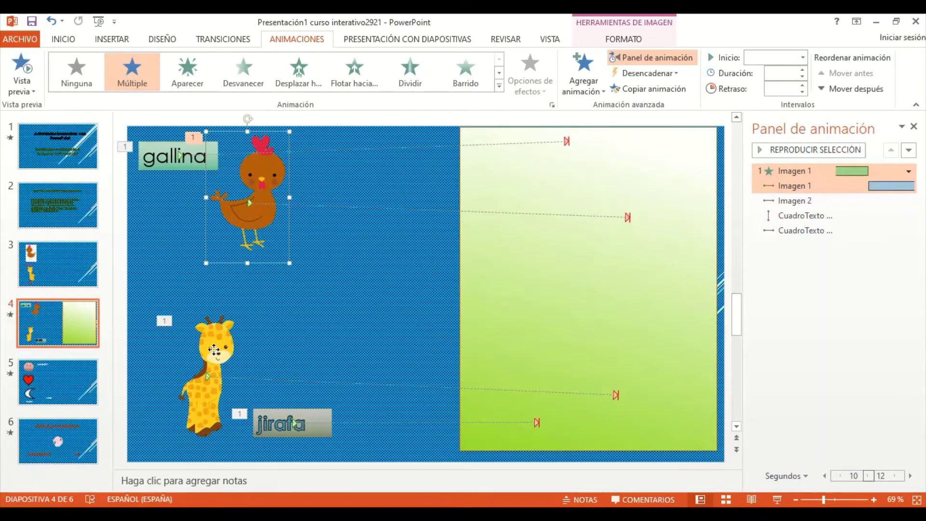
# Review the Líneas timing of the giraffe and the 'gallina' label, then clear the selection.
pyautogui.click(214, 349)
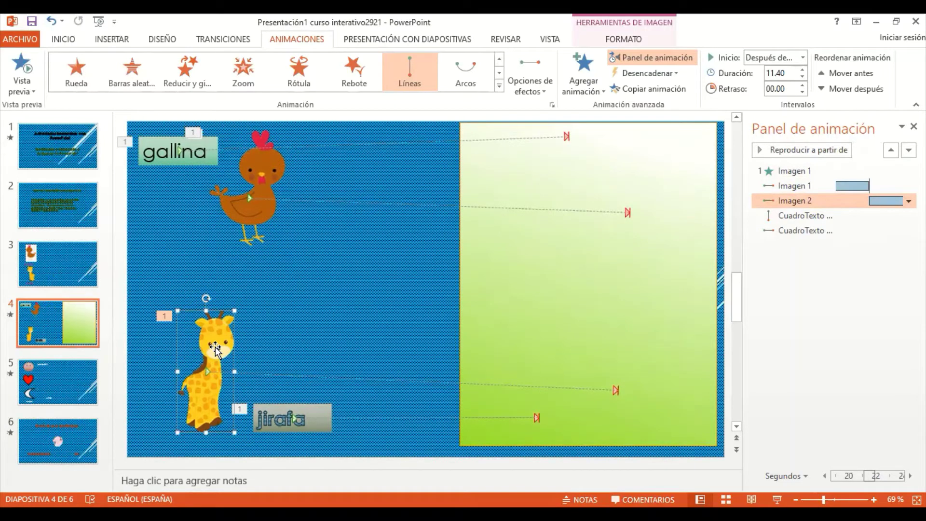
pyautogui.click(313, 273)
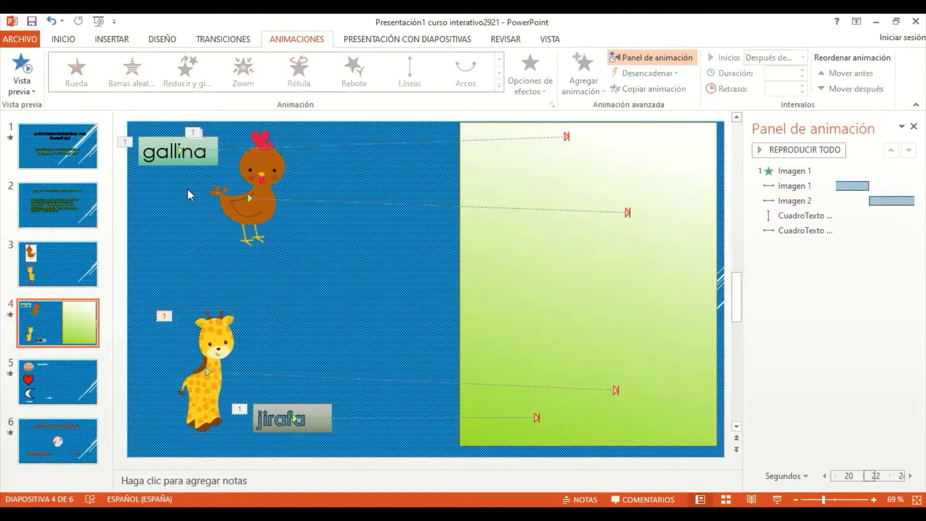
pyautogui.click(156, 151)
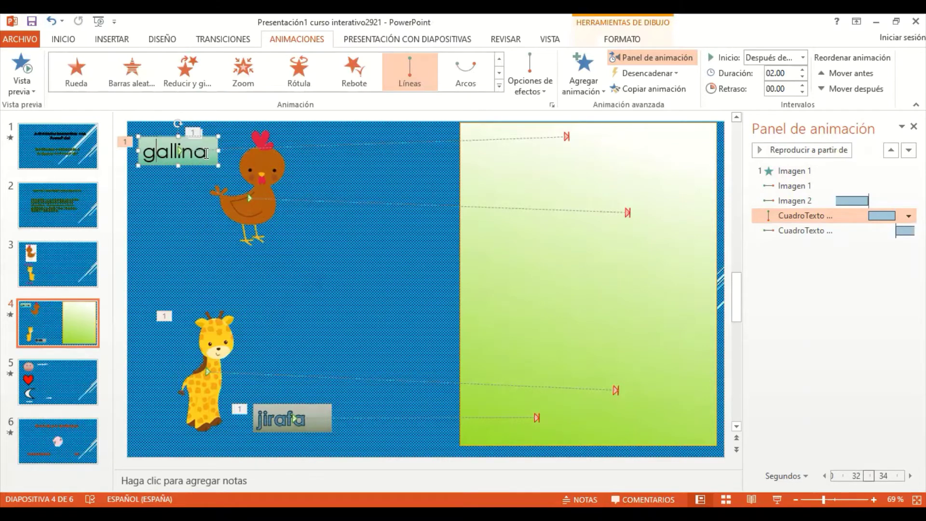
pyautogui.press('Escape')
pyautogui.press('Escape')
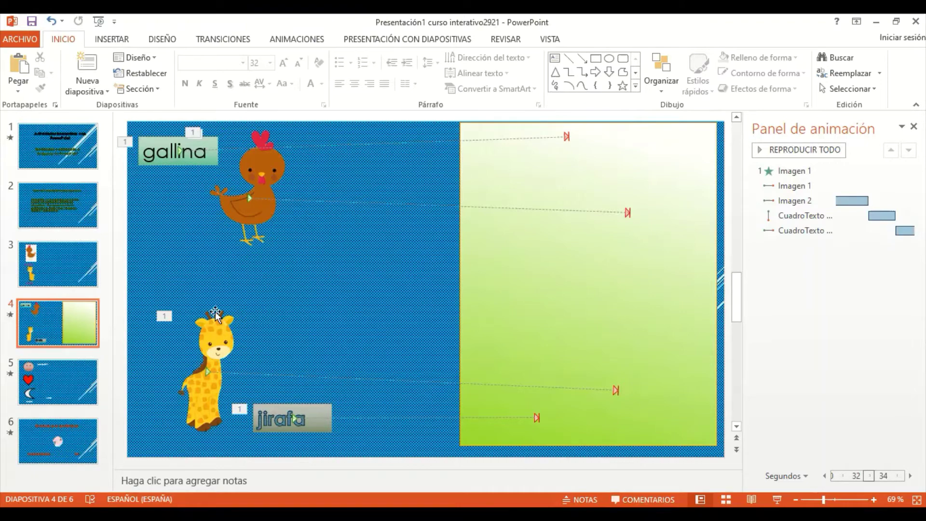
# Select the giraffe and display its Líneas path with an 11.40-second duration.
pyautogui.click(195, 374)
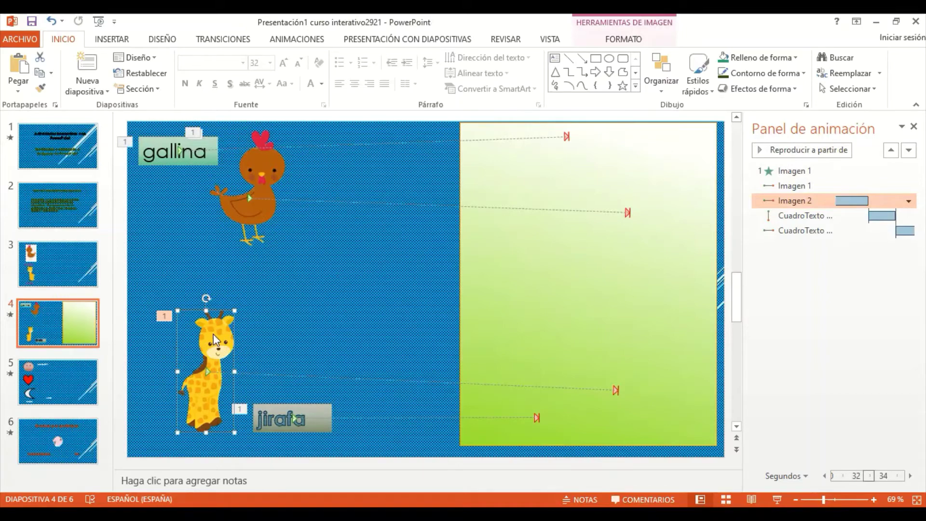
pyautogui.click(298, 40)
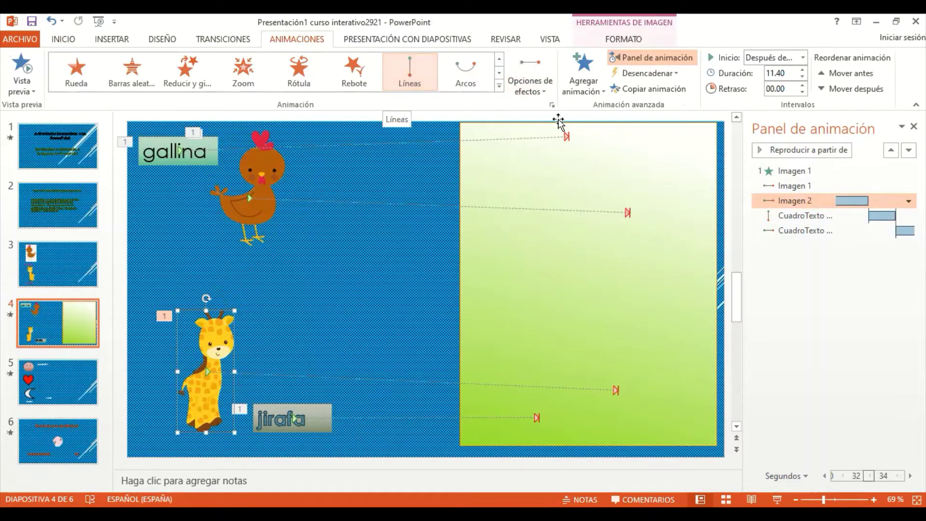
# Set the giraffe's Líneas path direction to Derecha, then select the 'gallina' label.
pyautogui.click(526, 92)
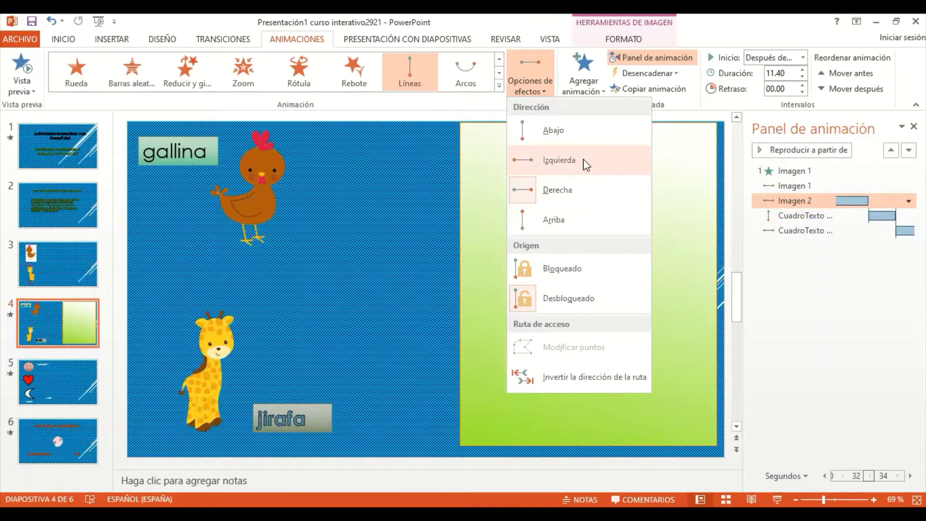
pyautogui.click(563, 190)
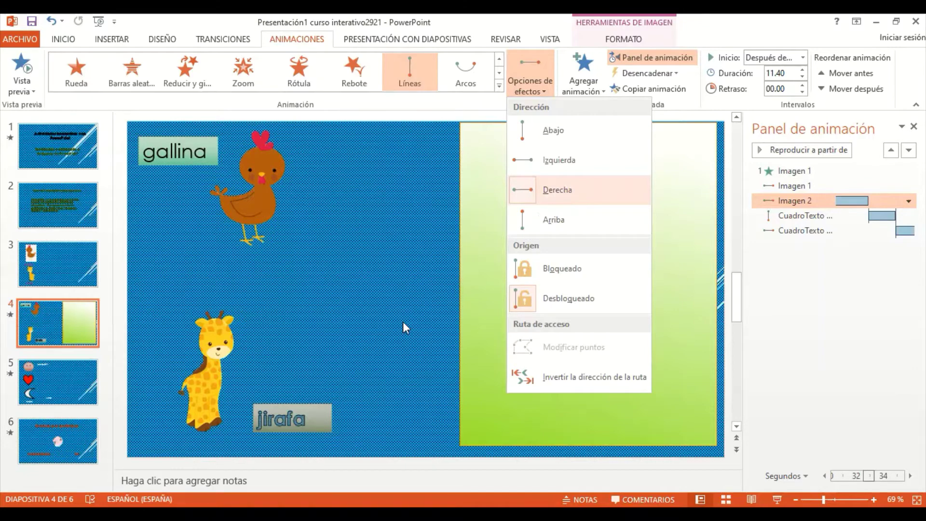
pyautogui.click(164, 164)
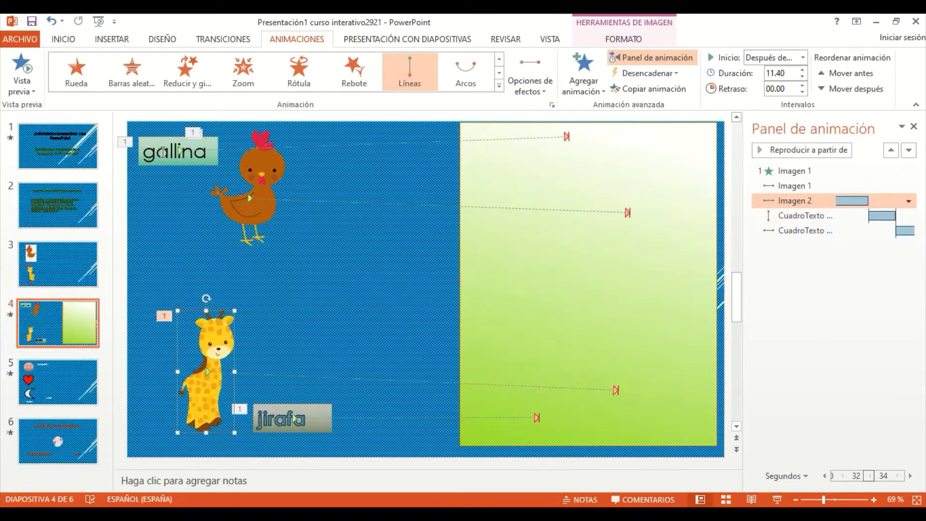
pyautogui.click(162, 153)
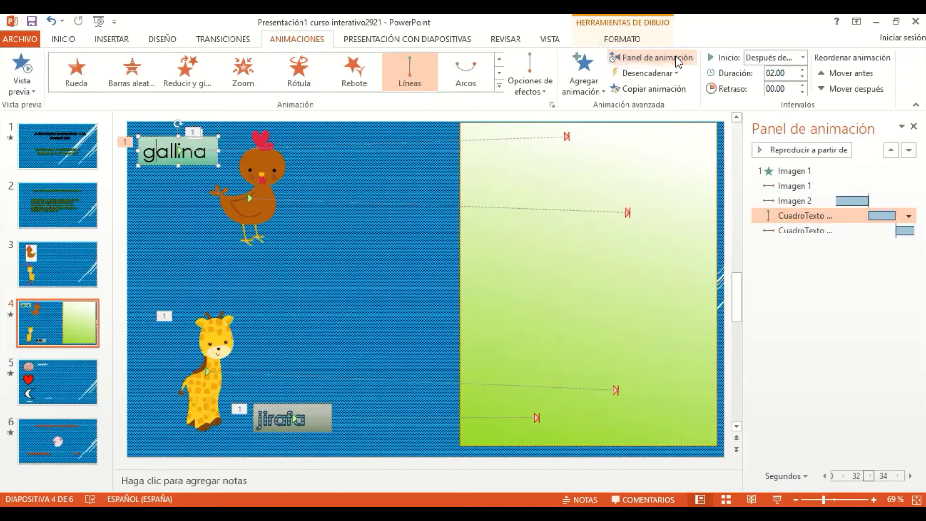
pyautogui.click(679, 58)
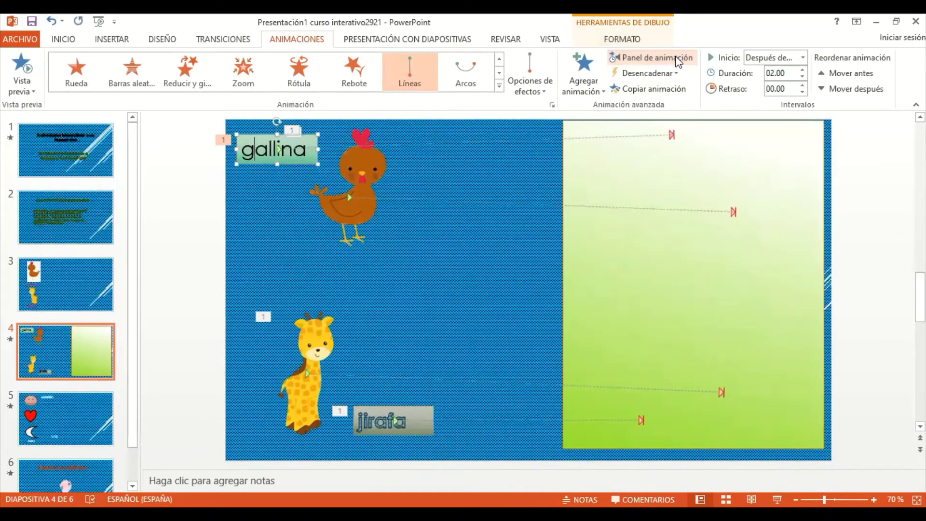
pyautogui.click(678, 58)
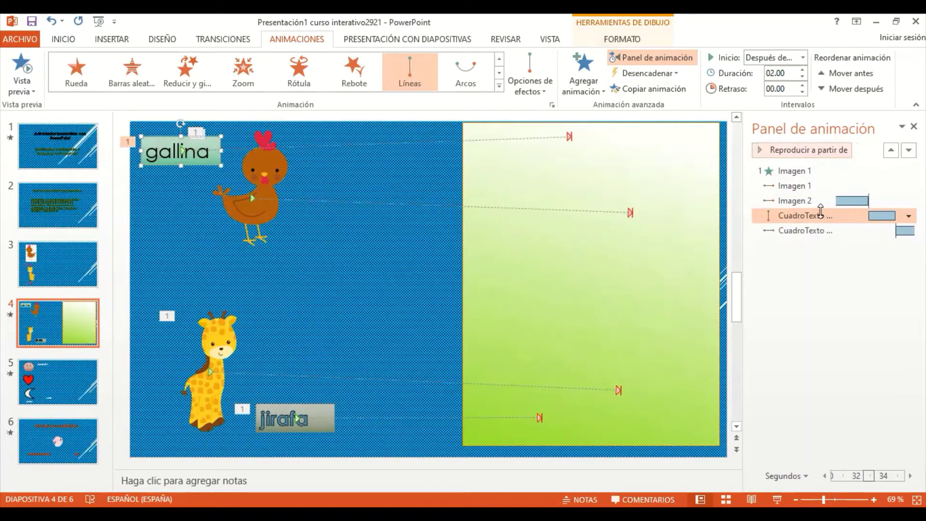
pyautogui.click(807, 300)
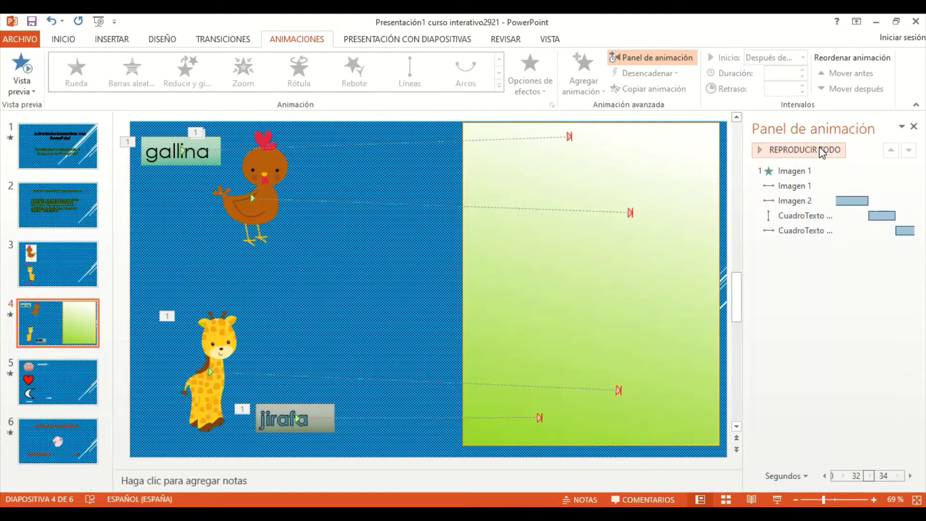
# Preview all slide 4 animations in sequence with Reproducir todo.
pyautogui.click(822, 150)
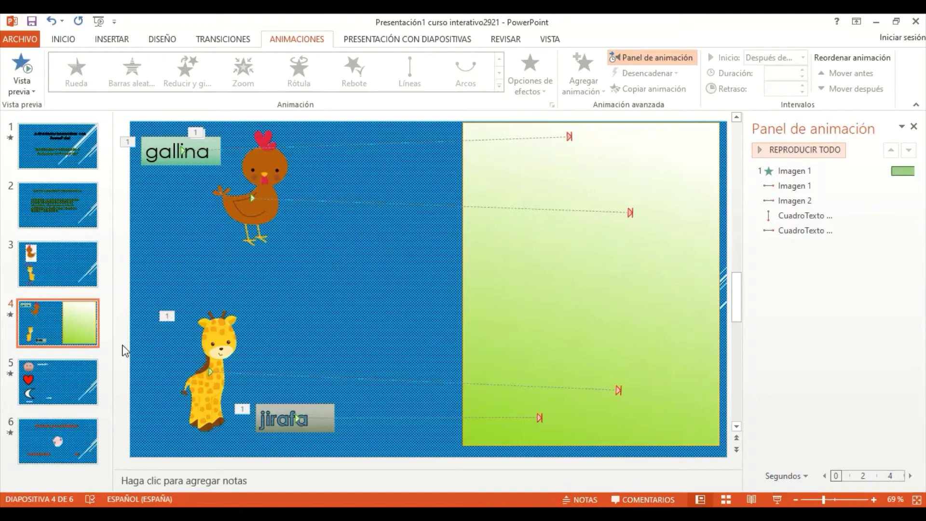
# Switch to slide 5 and browse the Formas gallery without inserting a shape.
pyautogui.click(62, 382)
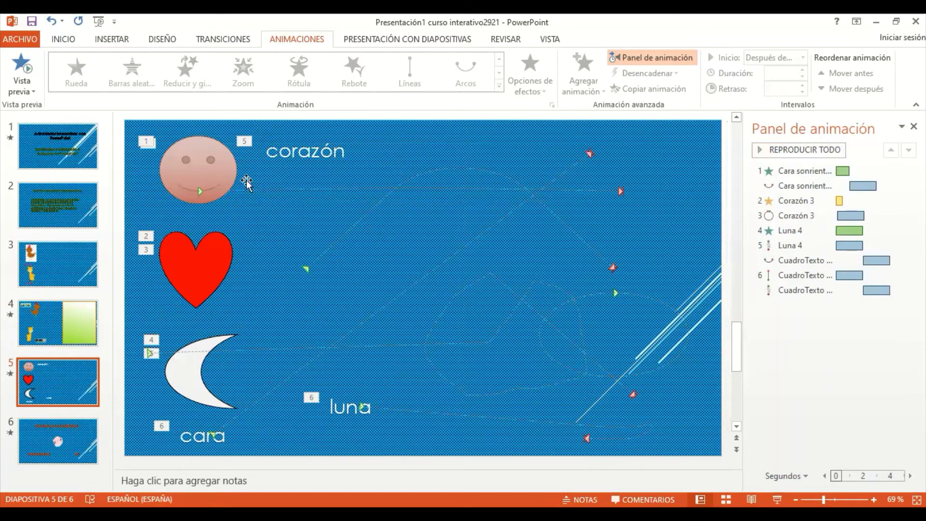
pyautogui.click(112, 40)
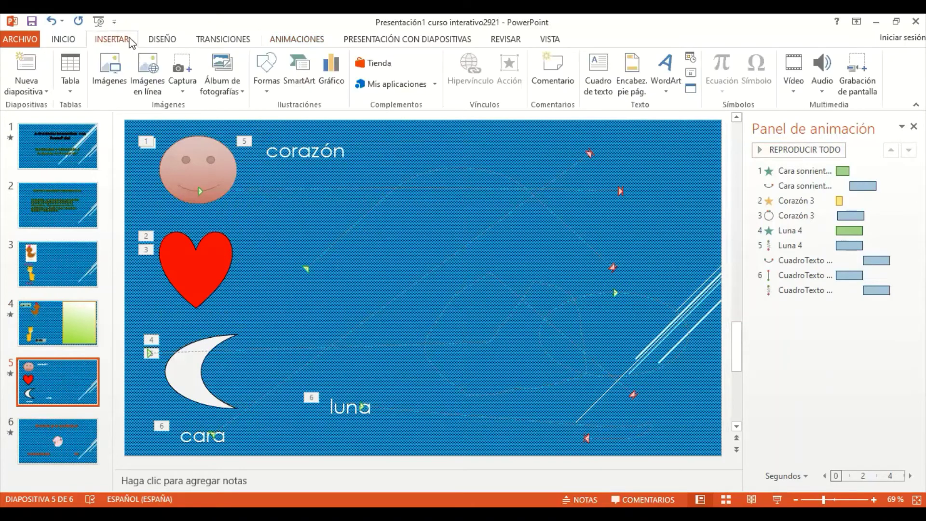
pyautogui.click(270, 82)
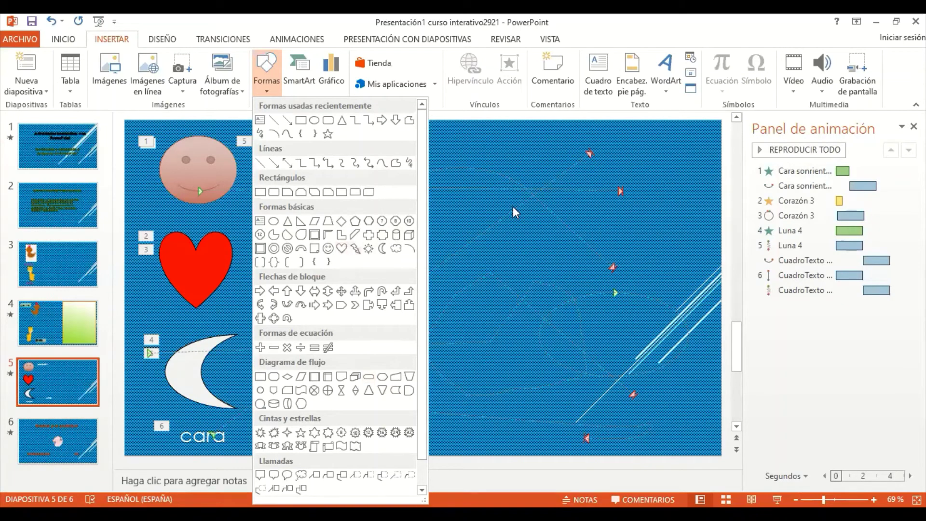
pyautogui.click(237, 215)
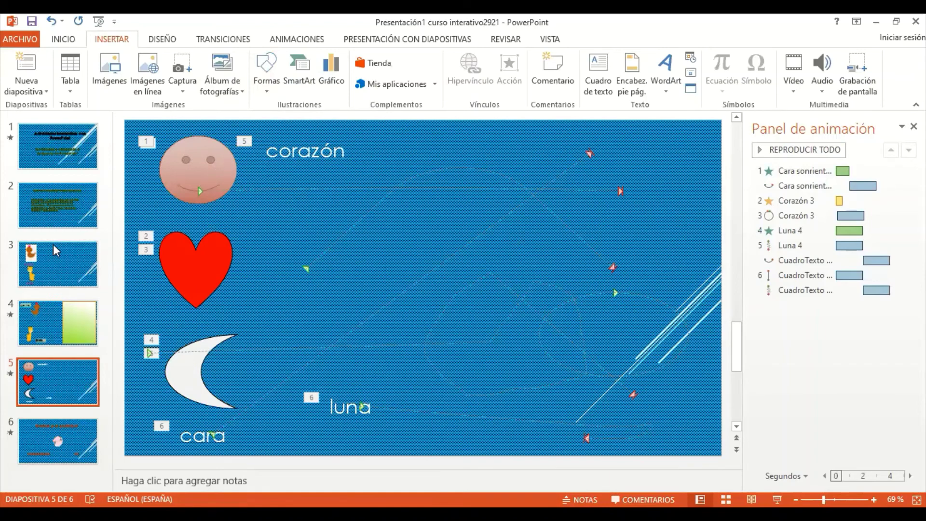
# Glance at slide 3, then return to slide 4 with the motion paths.
pyautogui.click(52, 268)
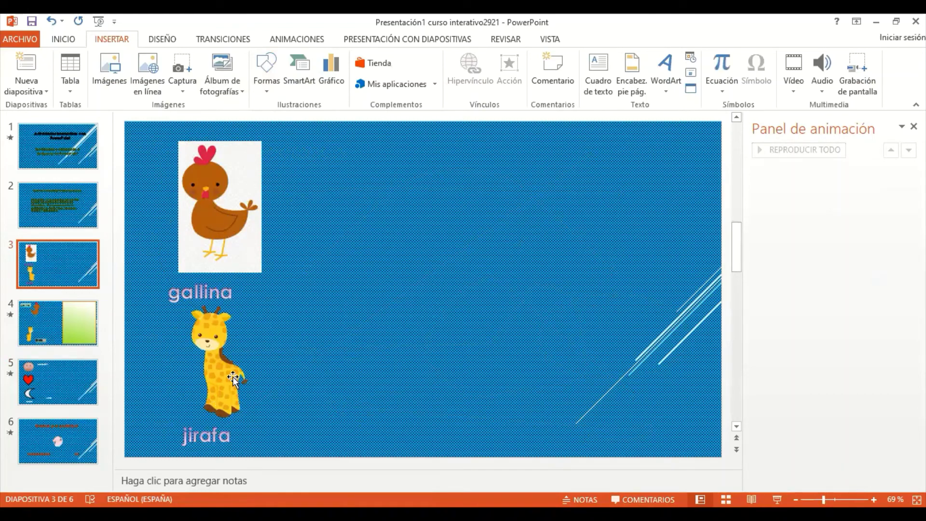
pyautogui.click(68, 308)
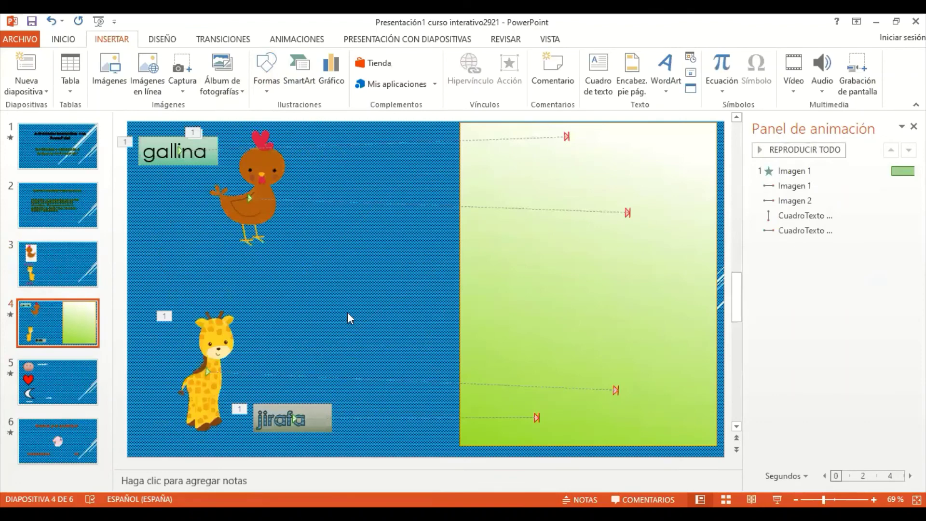